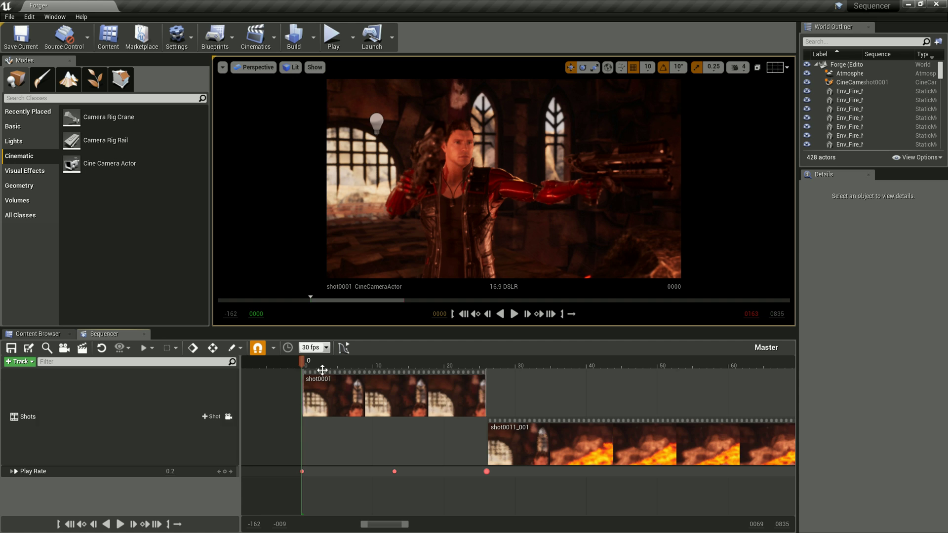
Open Render Movie Settings for the Master sequence, keeping Video Sequence output at 30 fps and reviewing resolutions
left_click(19, 362)
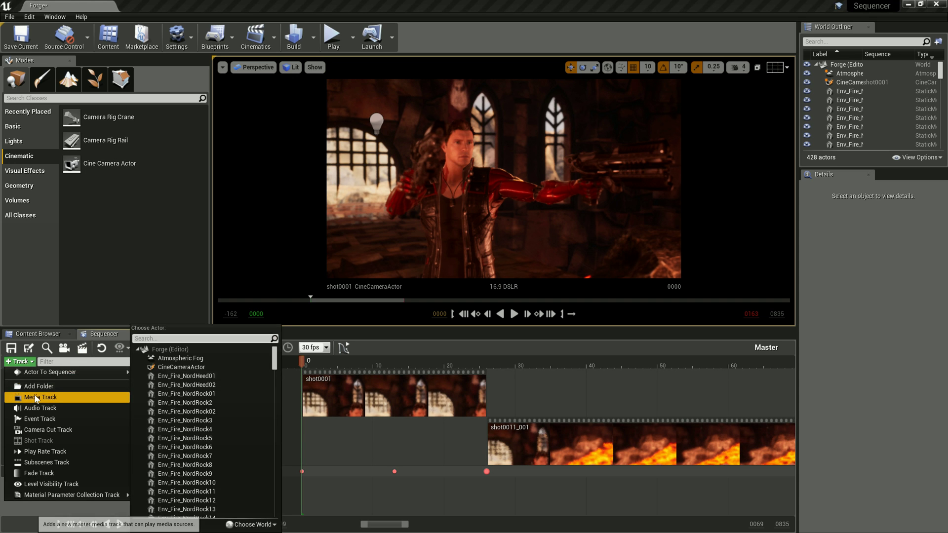
left_click(185, 499)
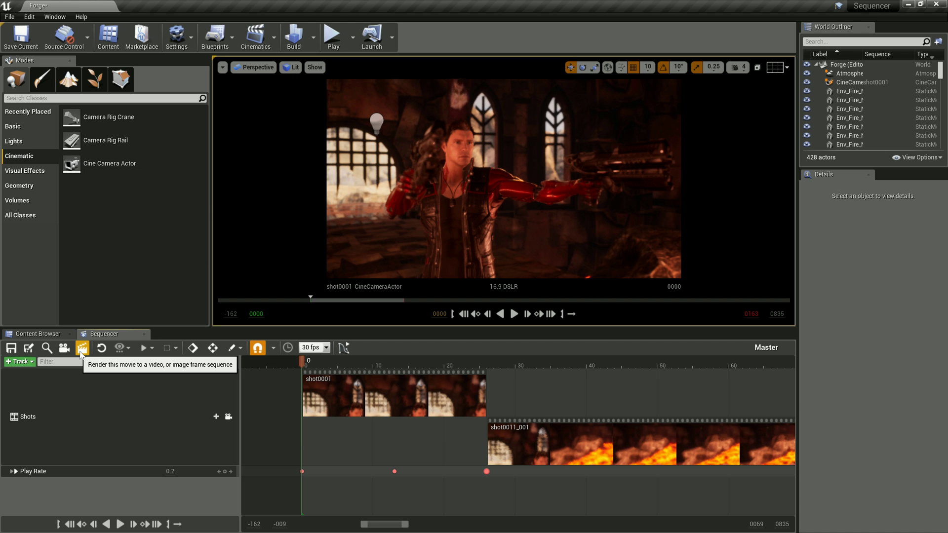
left_click(81, 352)
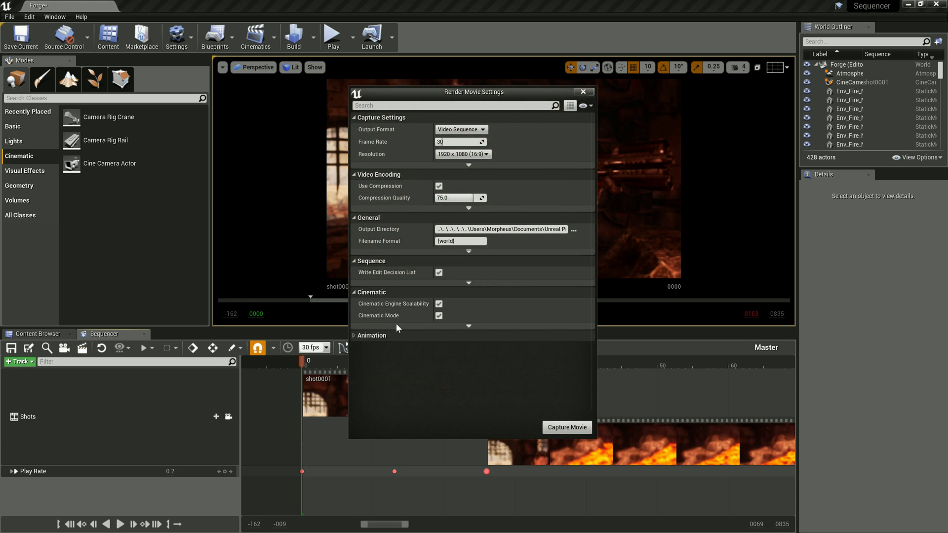
left_click(475, 130)
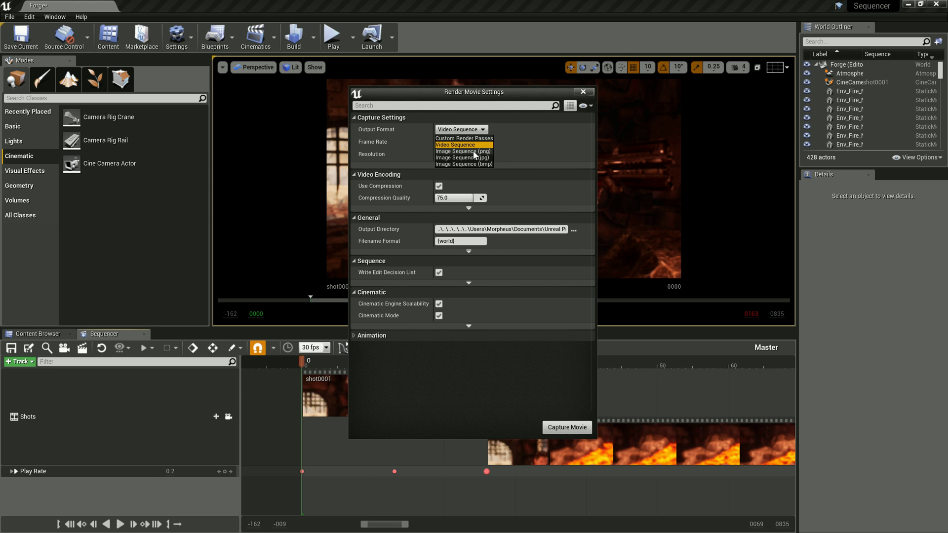
left_click(460, 145)
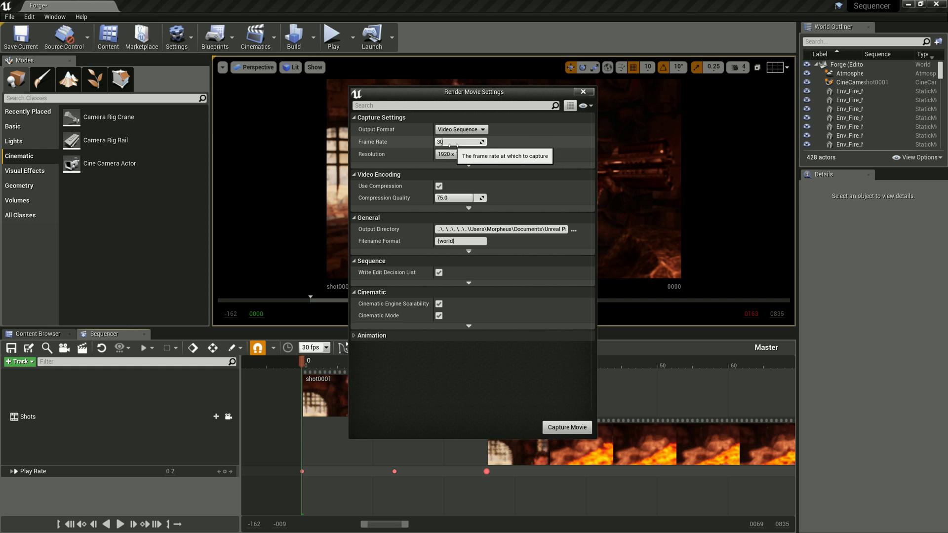
left_click(486, 155)
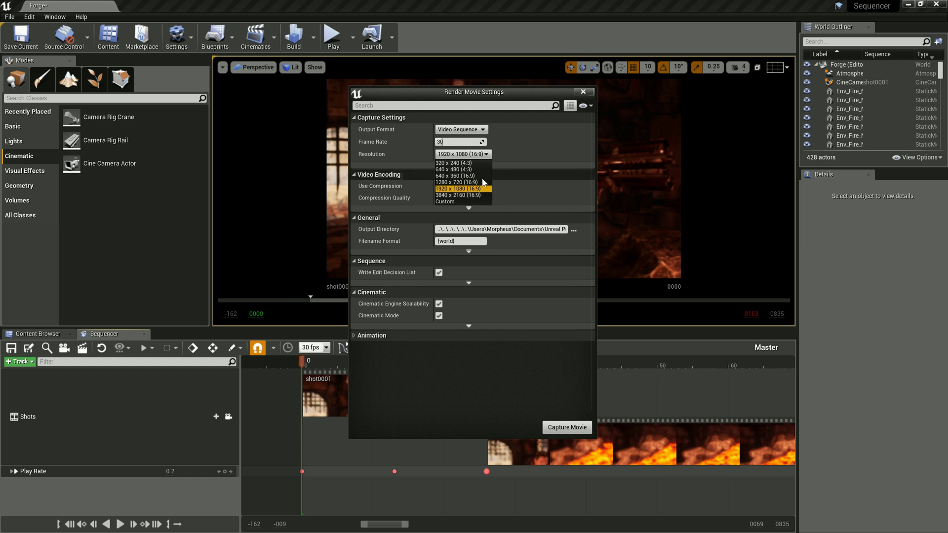
Keep 1920 x 1080 as the capture resolution
left_click(520, 147)
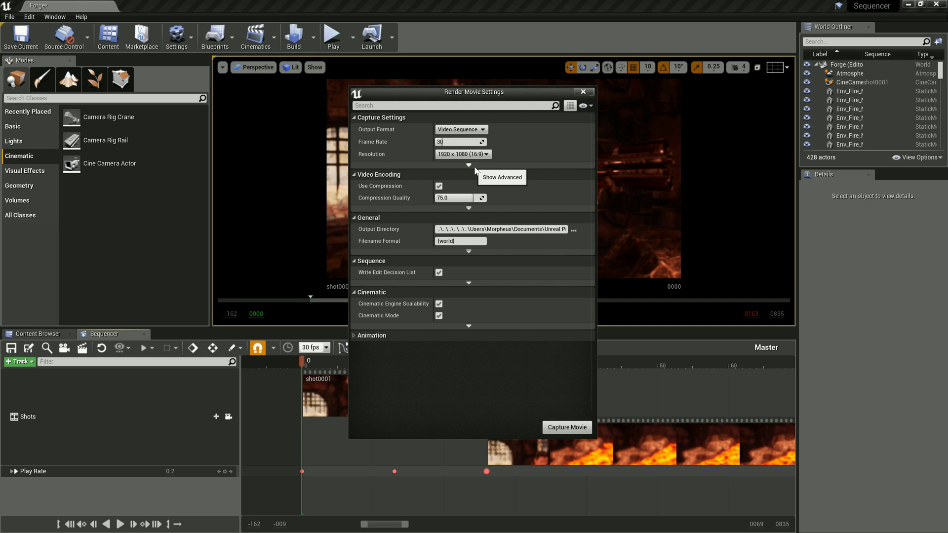
left_click(474, 168)
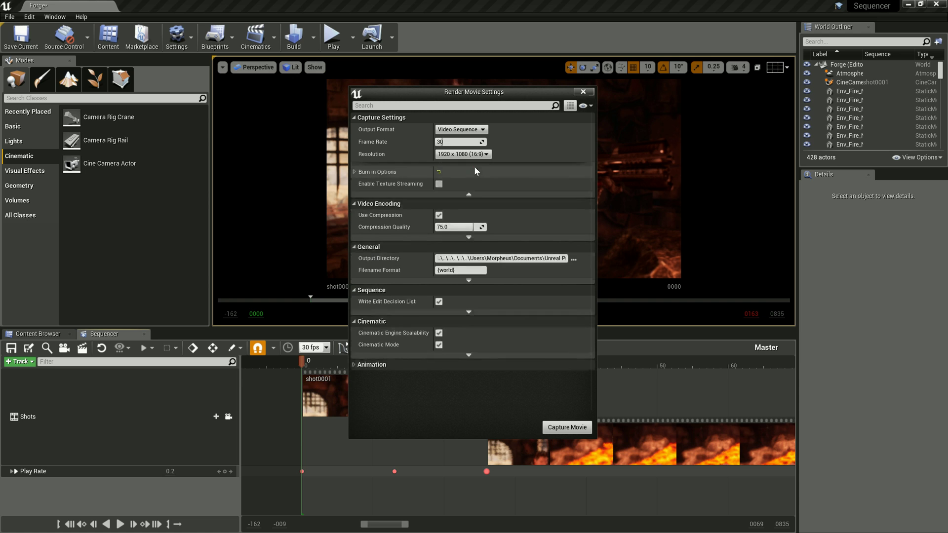
left_click(355, 171)
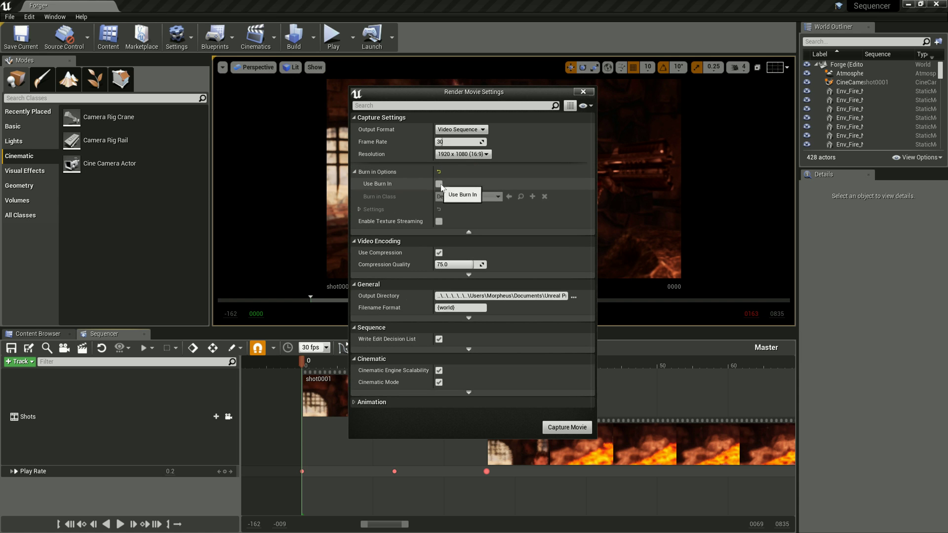
left_click(438, 184)
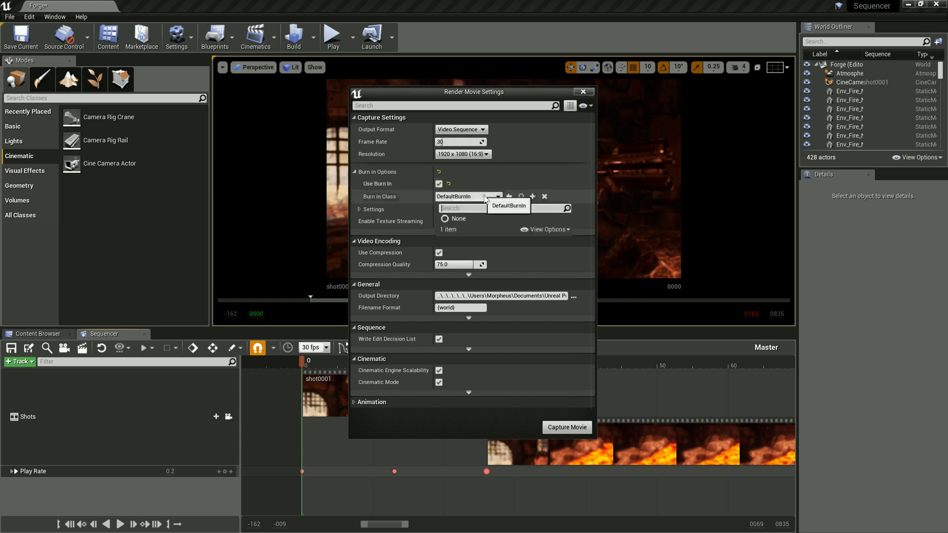
left_click(357, 209)
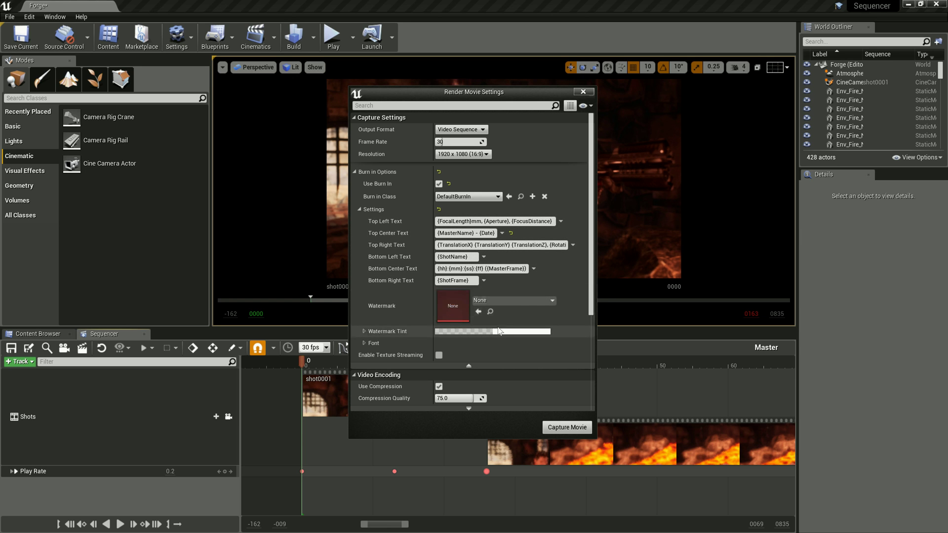
left_click(365, 343)
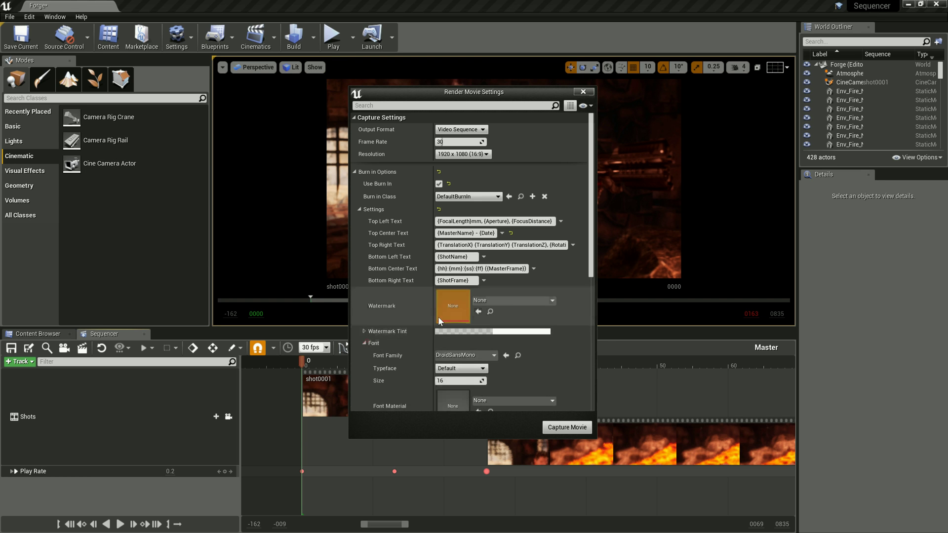
scroll(469, 311, "down", 2)
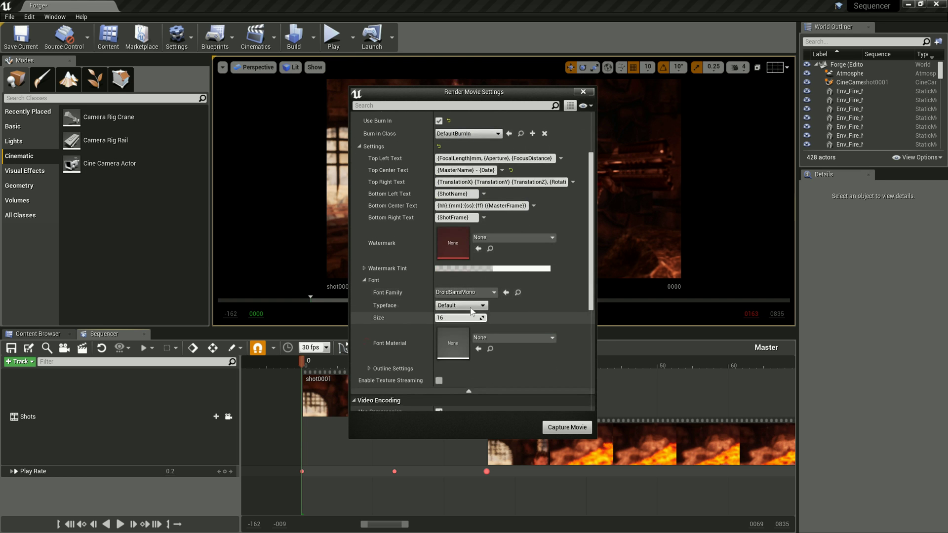
scroll(489, 345, "up", 2)
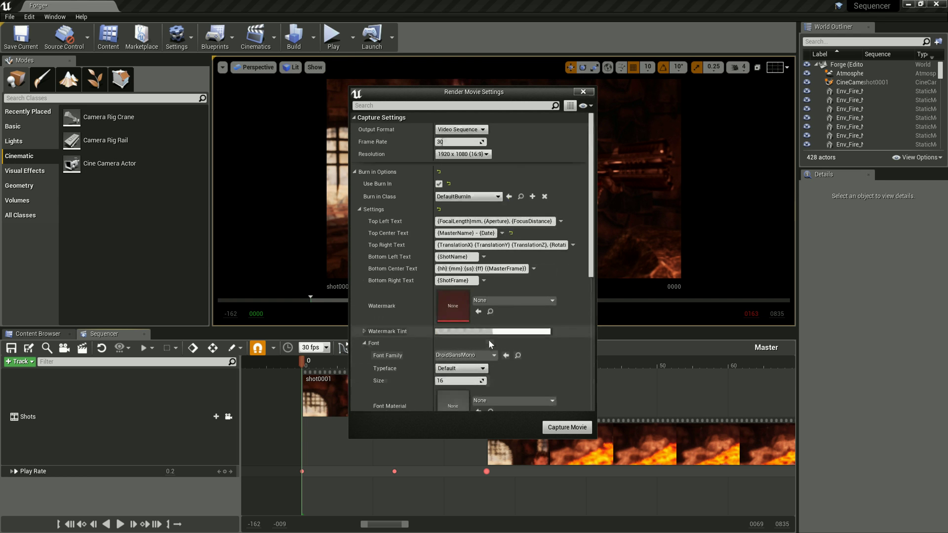
left_click(359, 208)
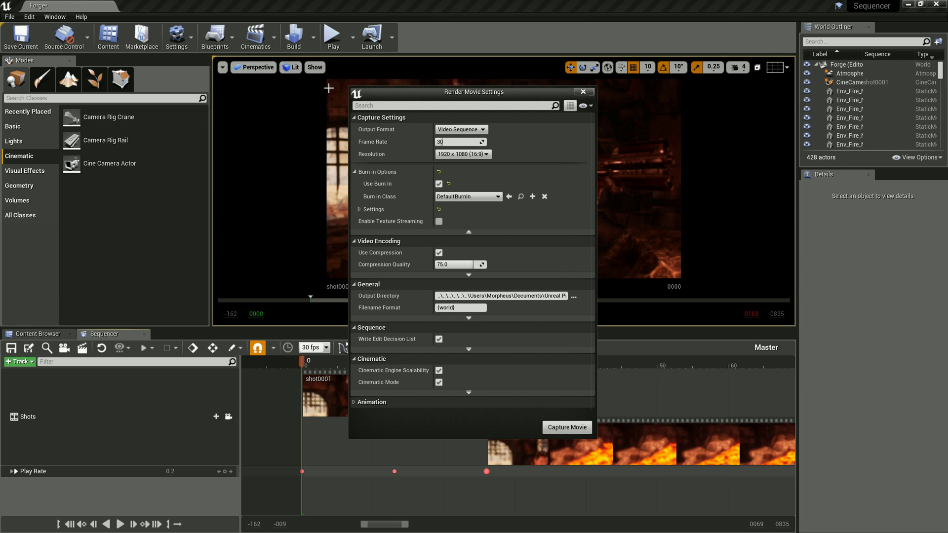
left_click(439, 183)
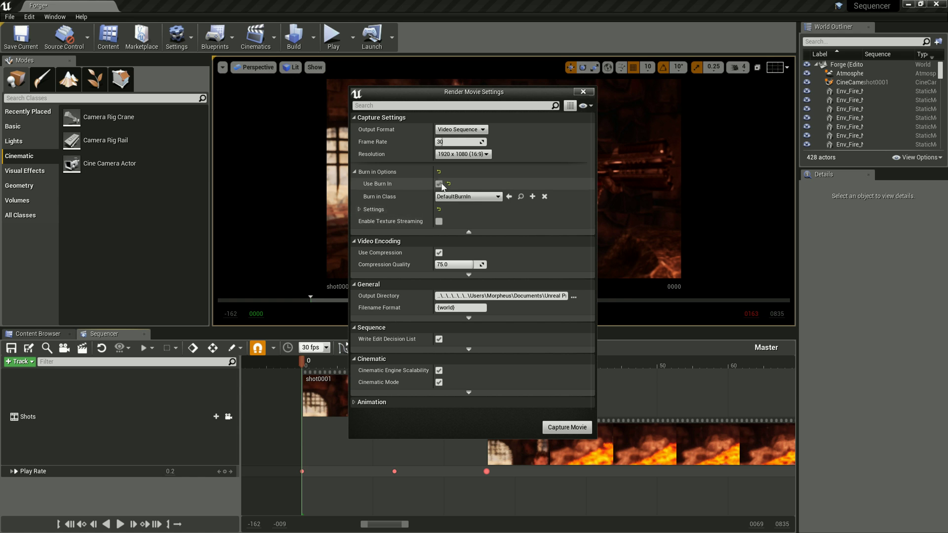
left_click(355, 171)
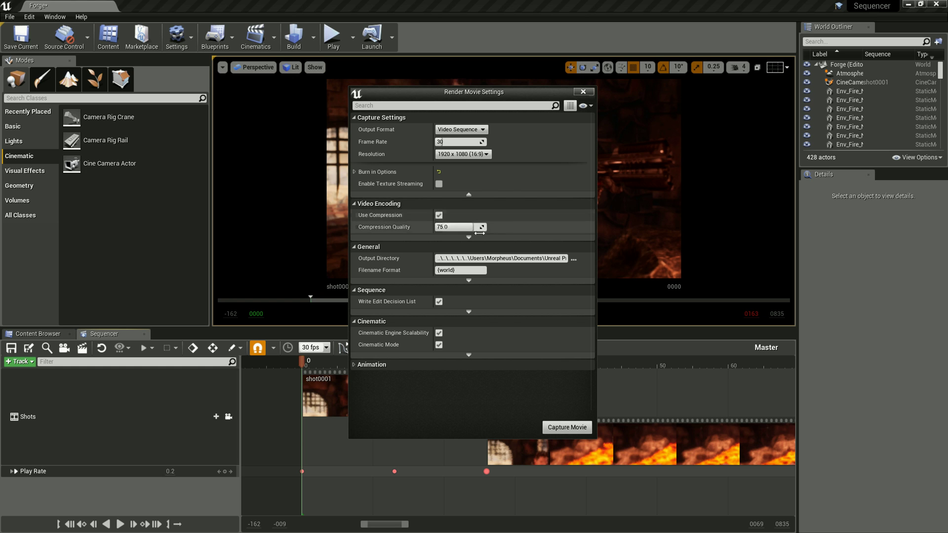
Set Compression Quality to 100.0, briefly expanding then collapsing the advanced Video Encoding options
left_click_drag(479, 232, 467, 241)
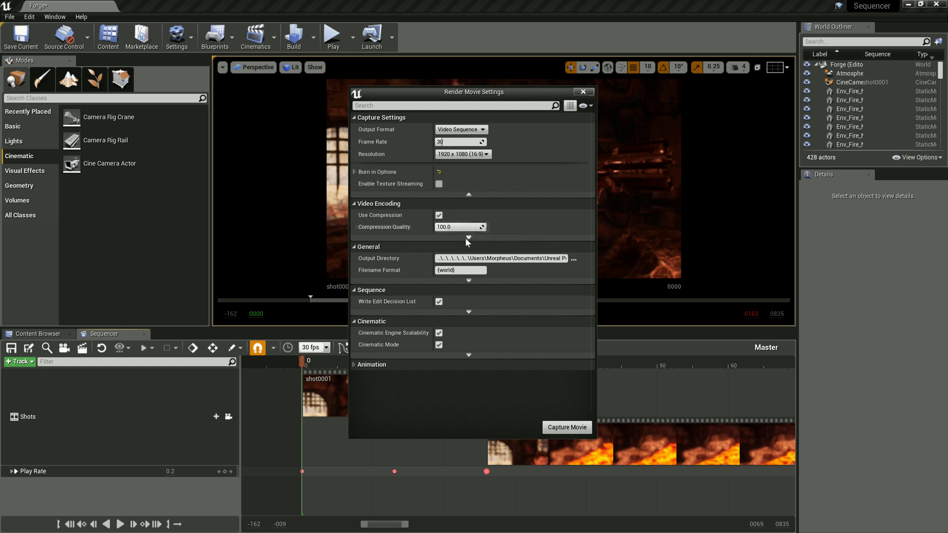
left_click(467, 239)
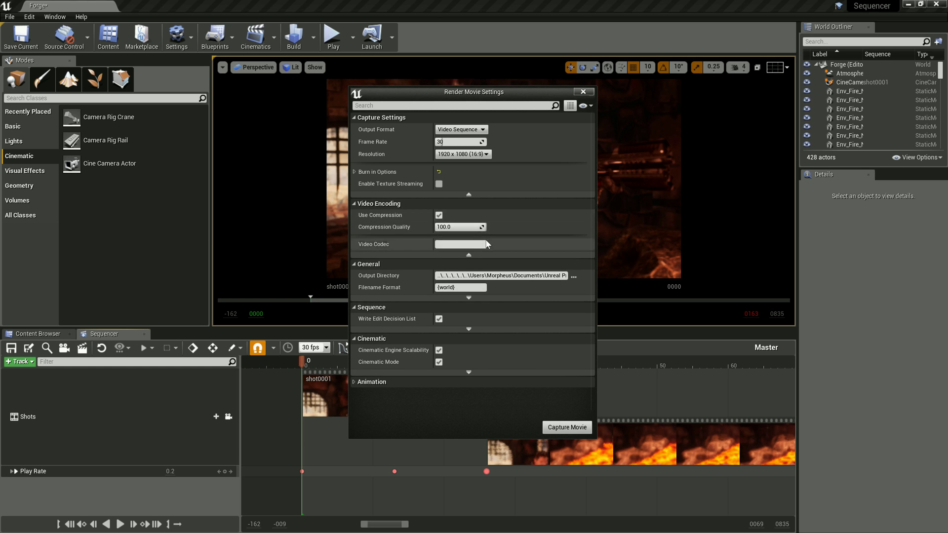
left_click(445, 245)
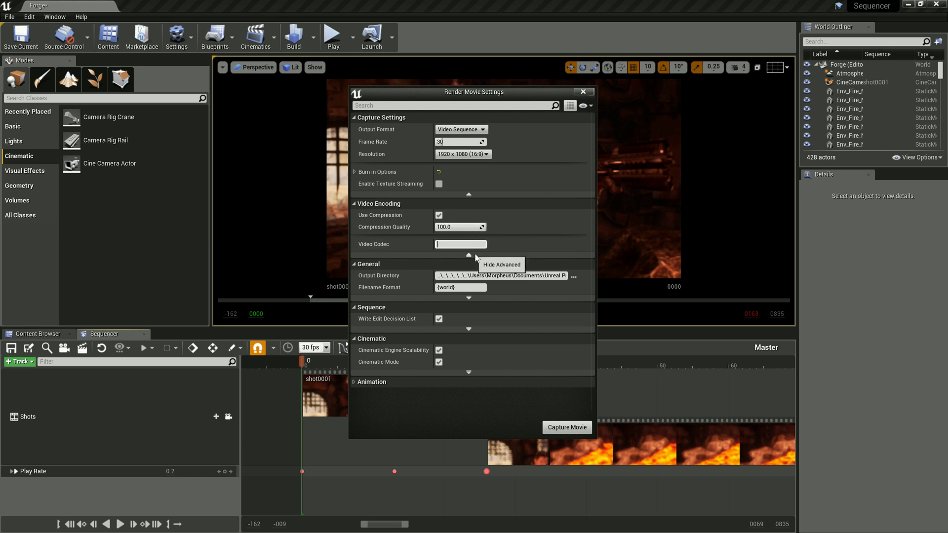
left_click(469, 254)
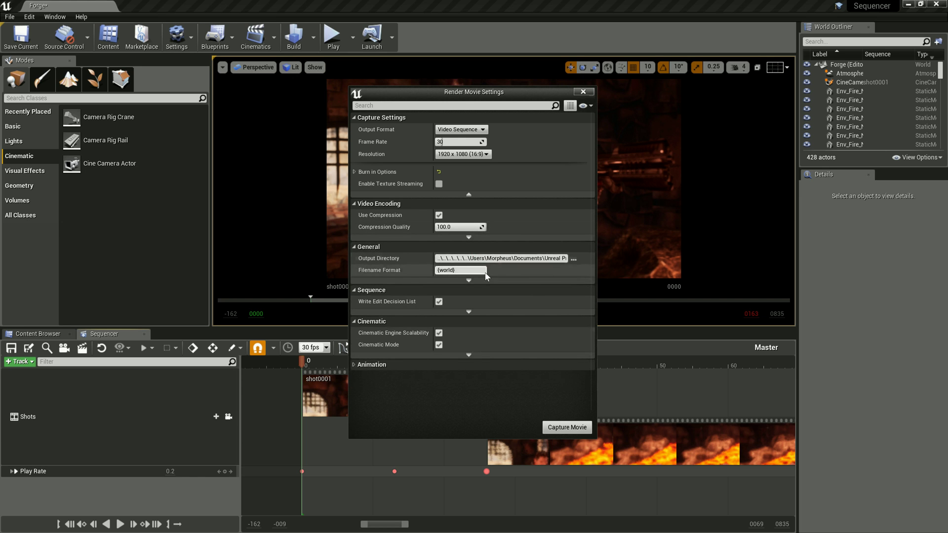
mouse_move(482, 272)
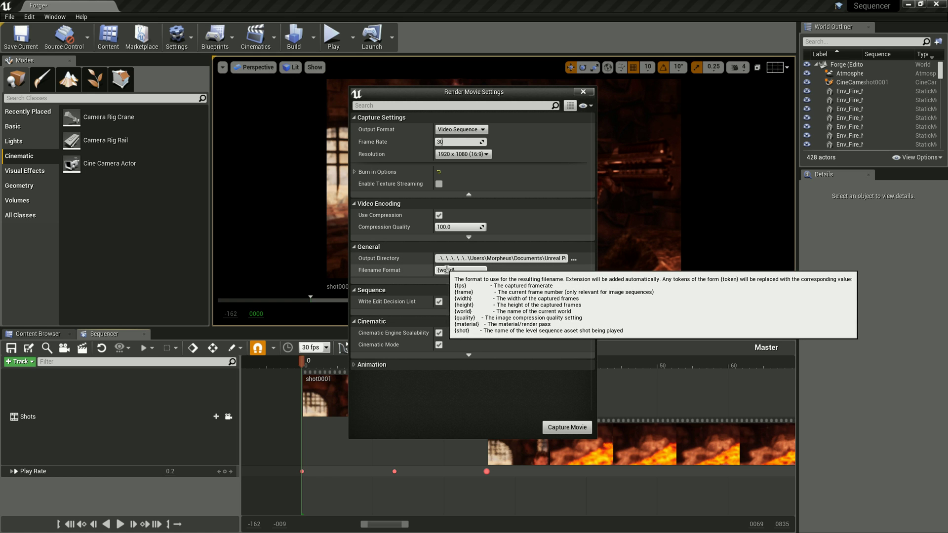
left_click(447, 270)
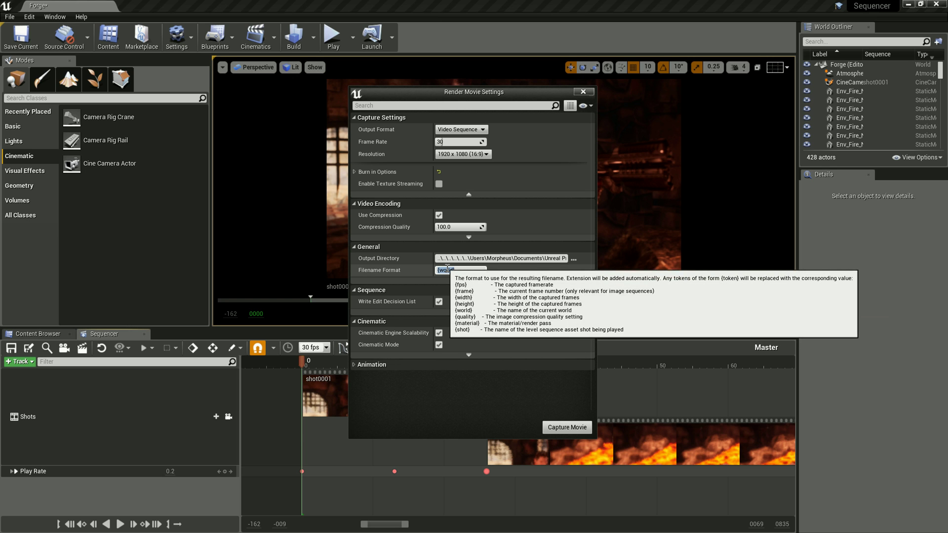
type("hansdieter")
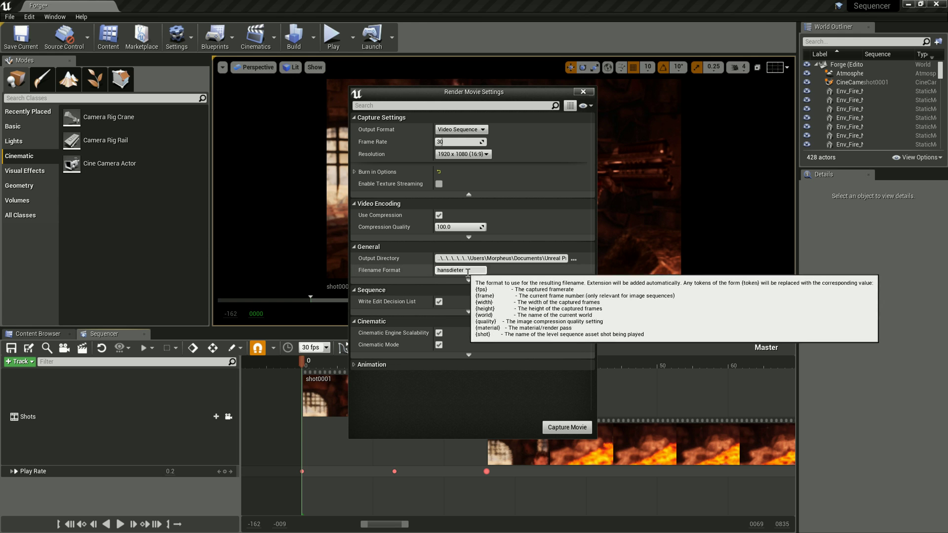
key("ctrl+a")
type("{")
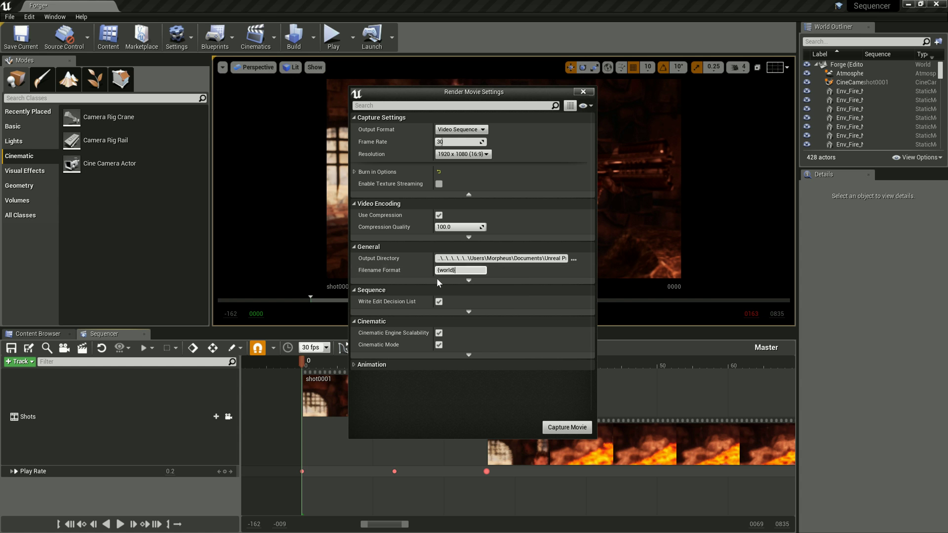
Show advanced General and Sequence options and expand Animation, showing start frame 0 and end frame 150
left_click(468, 280)
scroll(511, 262, "down", 2)
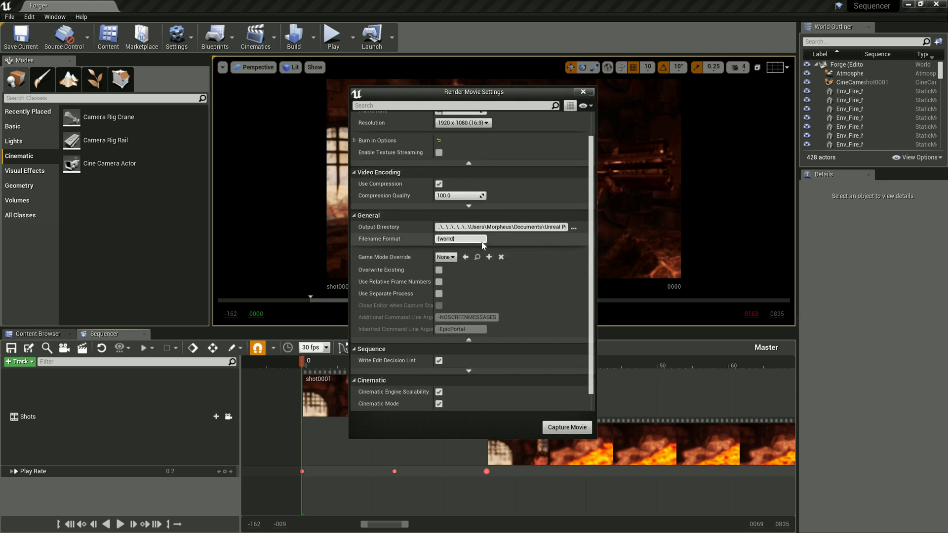
scroll(374, 266, "down", 1)
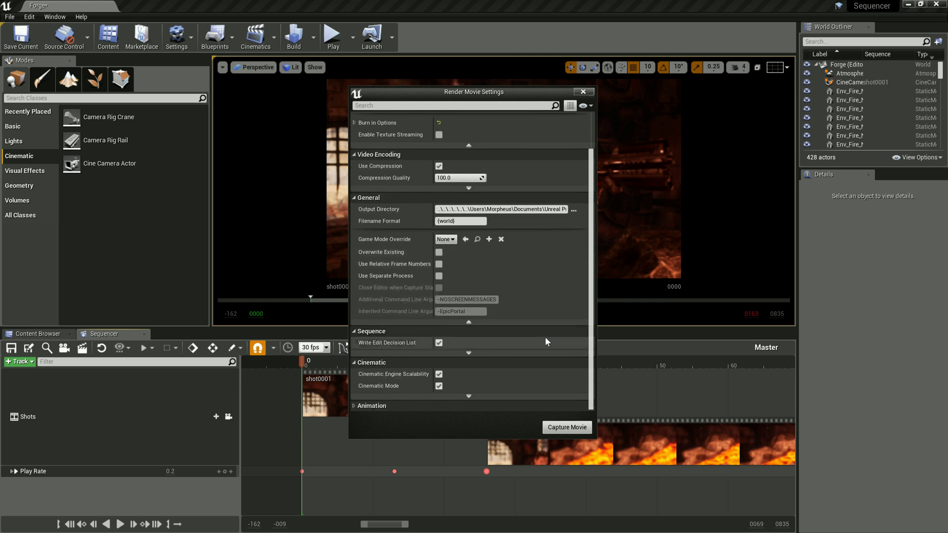
left_click(464, 353)
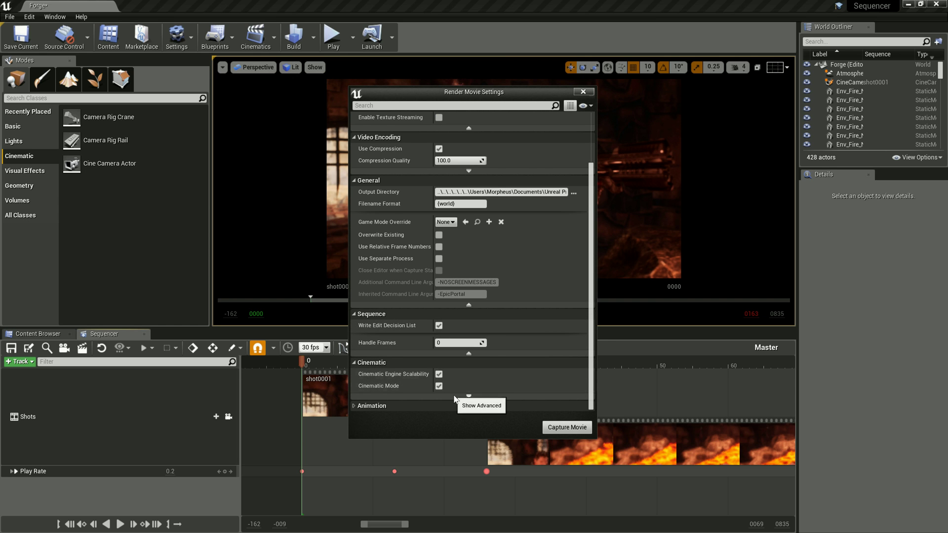
left_click(353, 406)
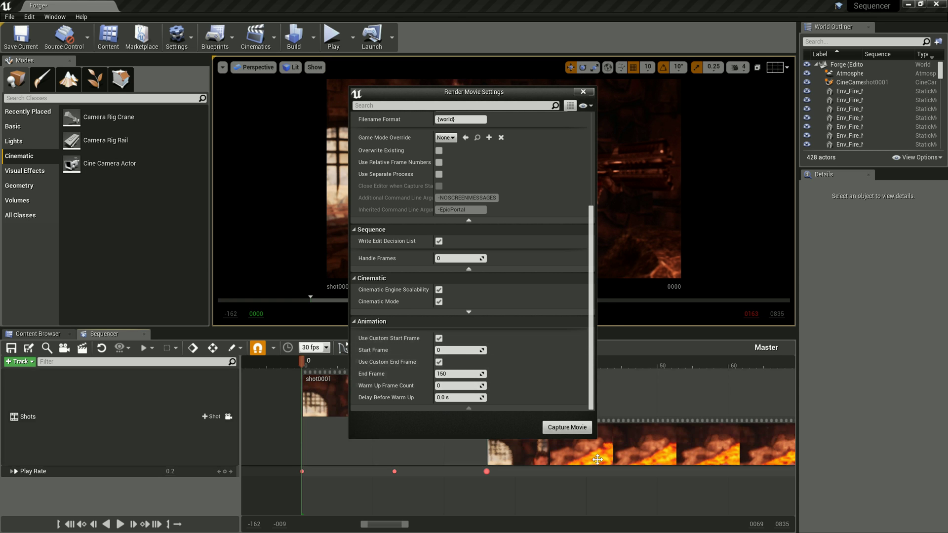
Start the movie capture, saving the unsaved sequences and Forge map when prompted
left_click(567, 427)
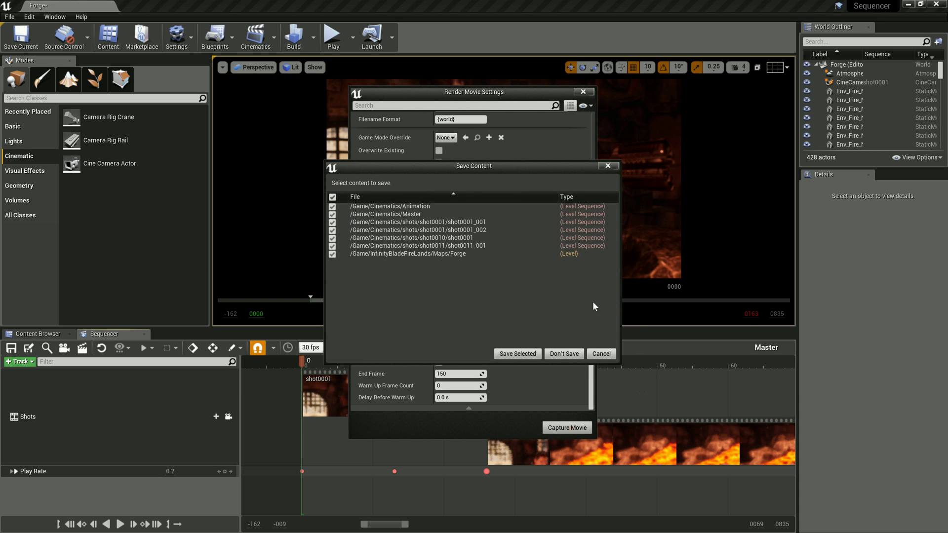
left_click(527, 354)
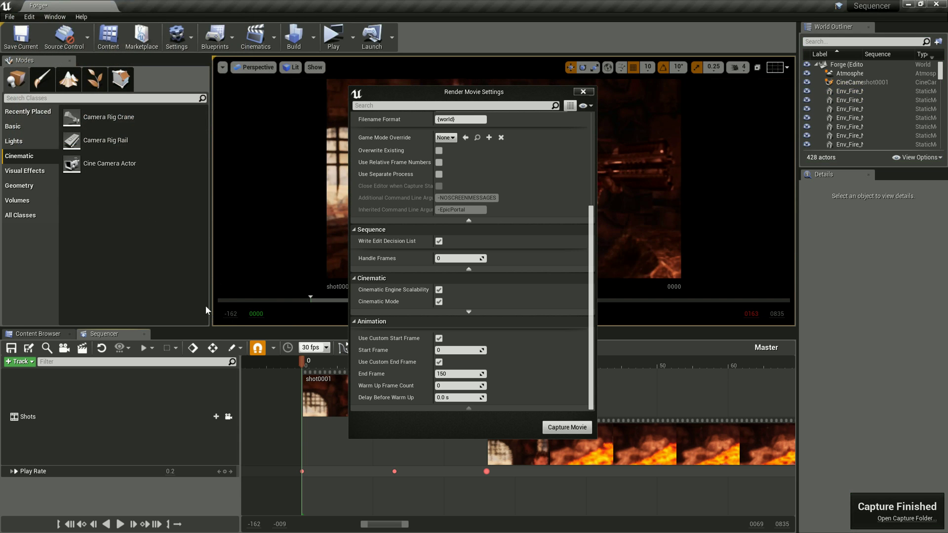
Close the Render Movie Settings window to return to the Master sequence
left_click(583, 92)
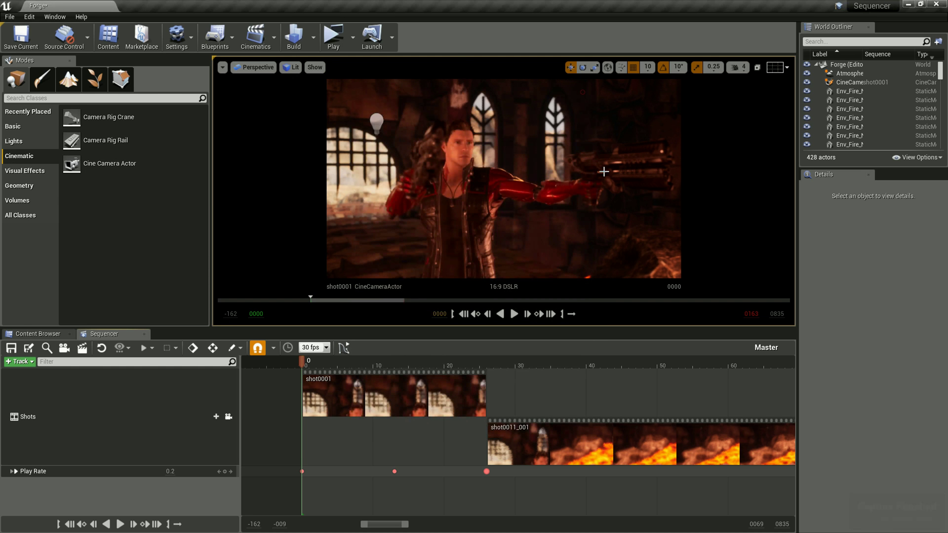